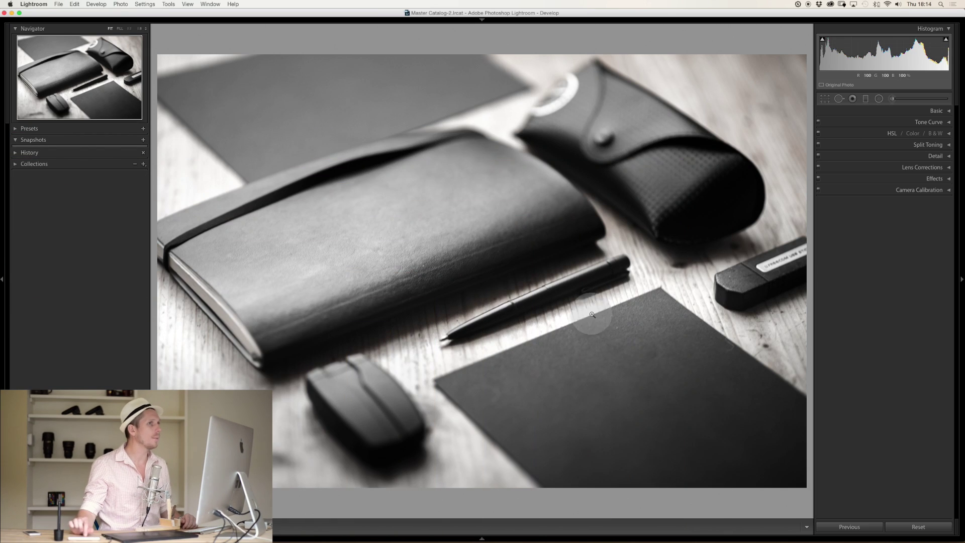
# Step: Expand the Split Toning panel after briefly showing and hiding the module row
pyautogui.click(482, 19)
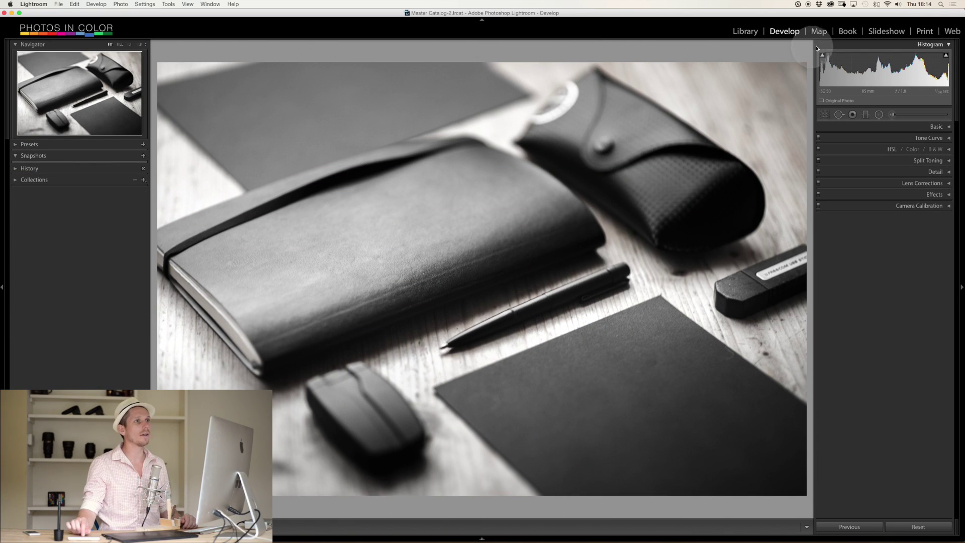
pyautogui.click(482, 20)
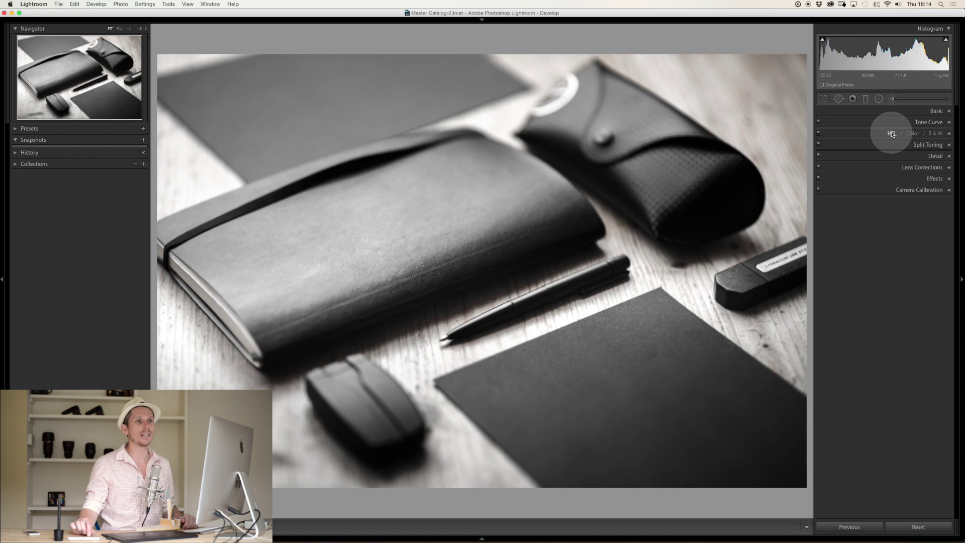
pyautogui.click(932, 146)
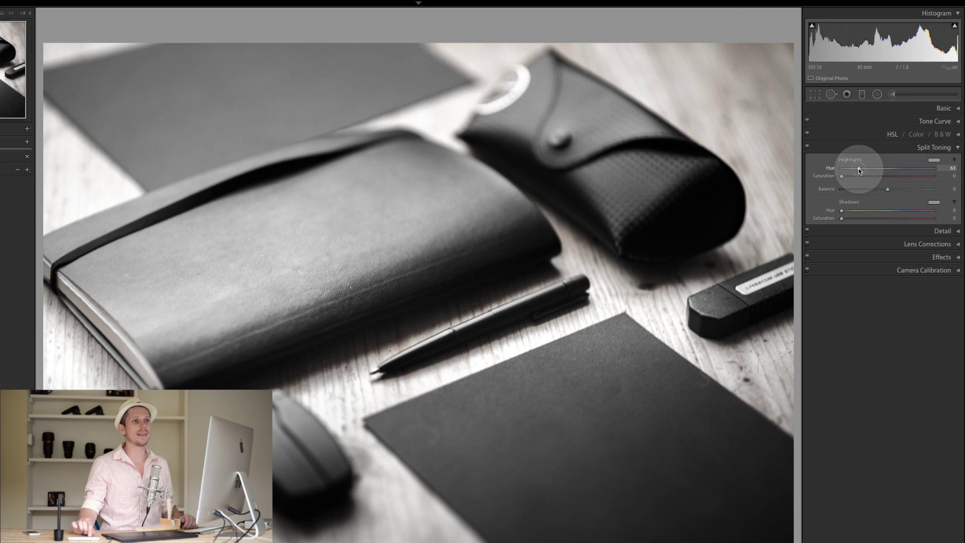
# Step: Try Highlights Hue values 144, 96, 214 and 216, then reset the hue to 0
pyautogui.moveTo(857, 168); pyautogui.dragTo(817, 168)
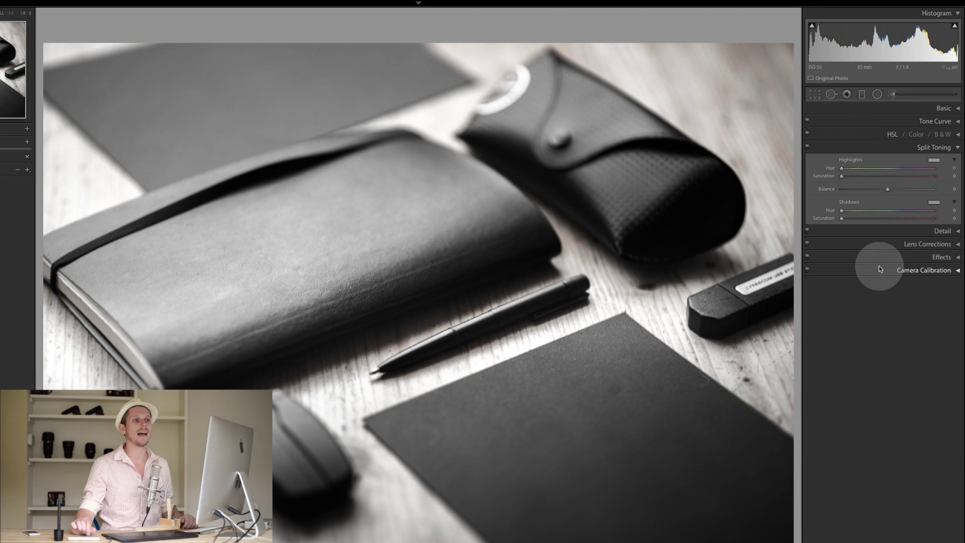
pyautogui.moveTo(842, 168); pyautogui.dragTo(882, 170)
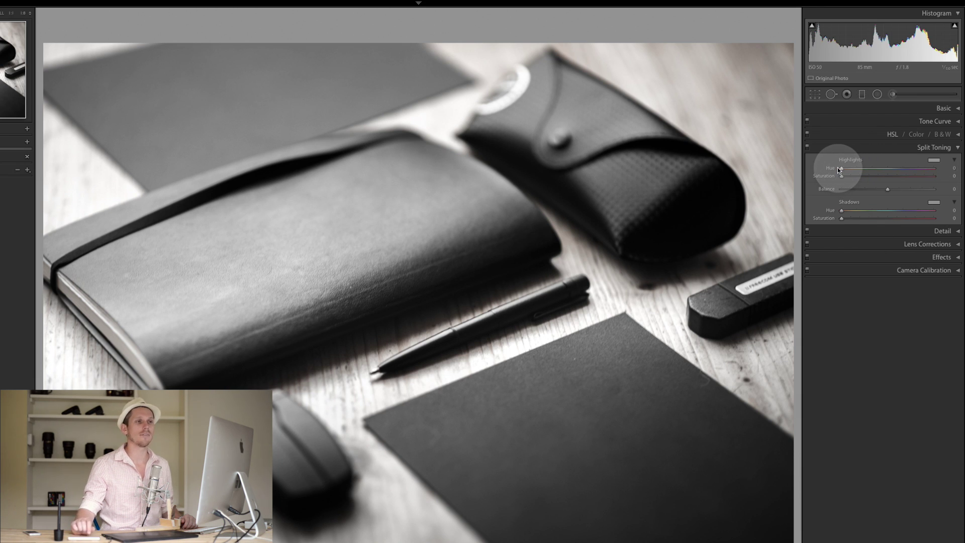
pyautogui.moveTo(840, 170); pyautogui.dragTo(802, 167)
pyautogui.click(956, 170)
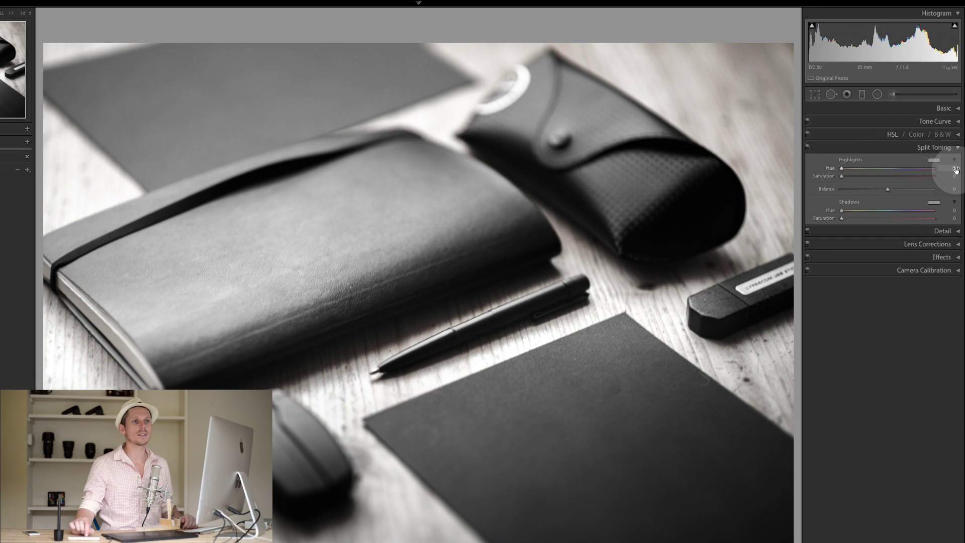
pyautogui.write('214')
pyautogui.press('Return')
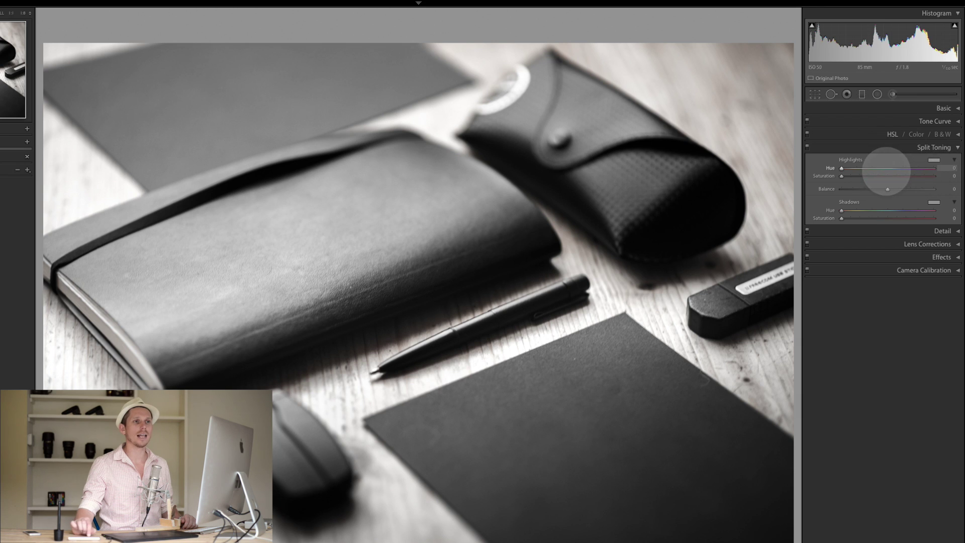
pyautogui.moveTo(960, 173); pyautogui.dragTo(828, 167)
pyautogui.doubleClick(828, 169)
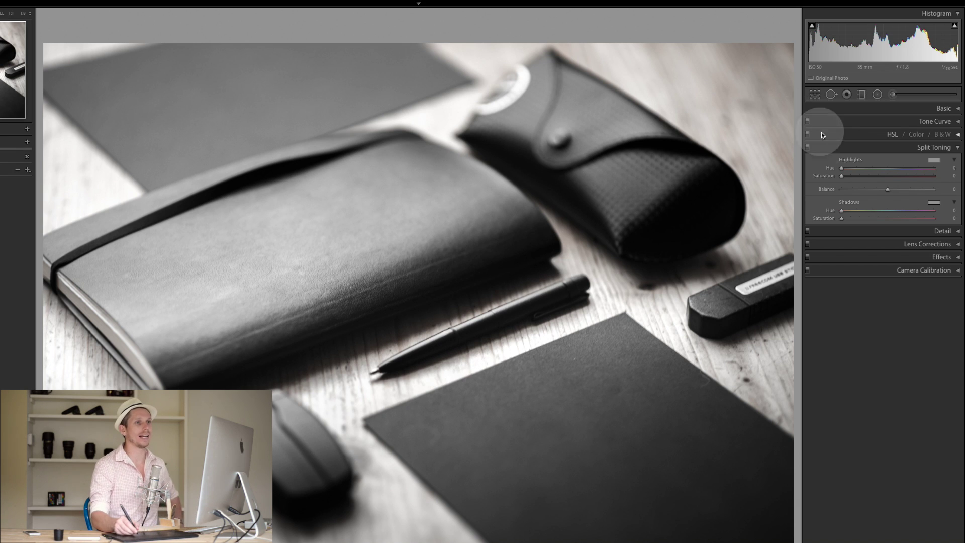
# Step: Give the highlights a warm sepia hue of 44 with added saturation, after testing a pink hue 0
pyautogui.click(843, 171)
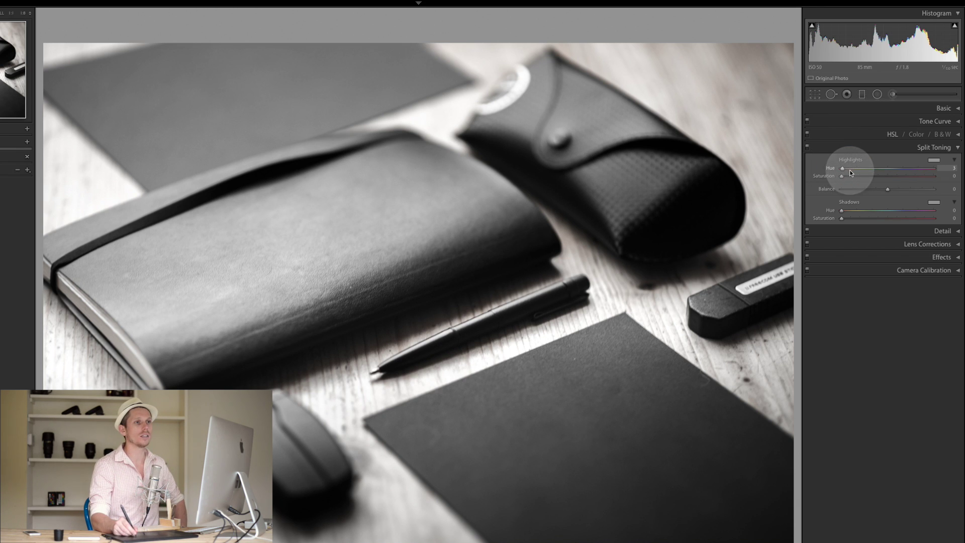
pyautogui.moveTo(852, 170); pyautogui.dragTo(856, 169)
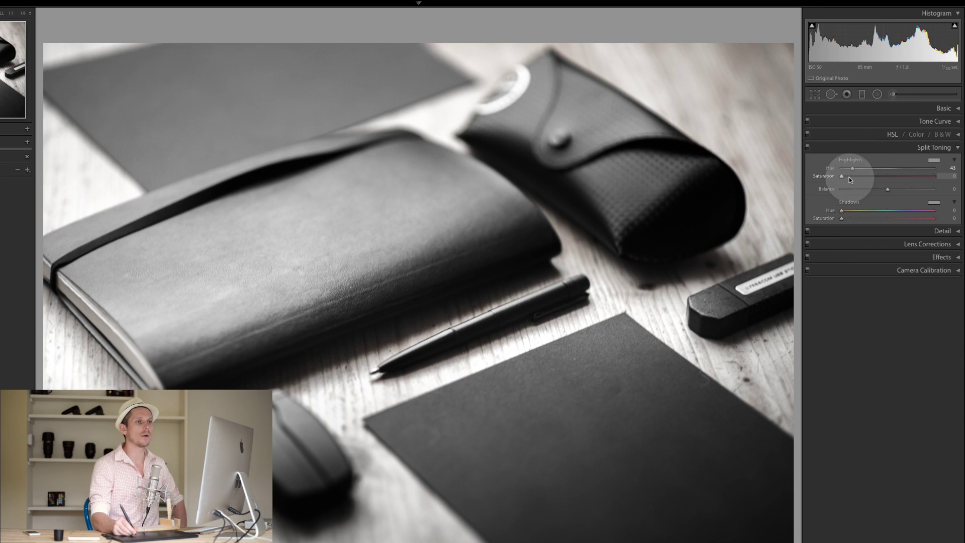
pyautogui.moveTo(841, 176); pyautogui.dragTo(876, 176)
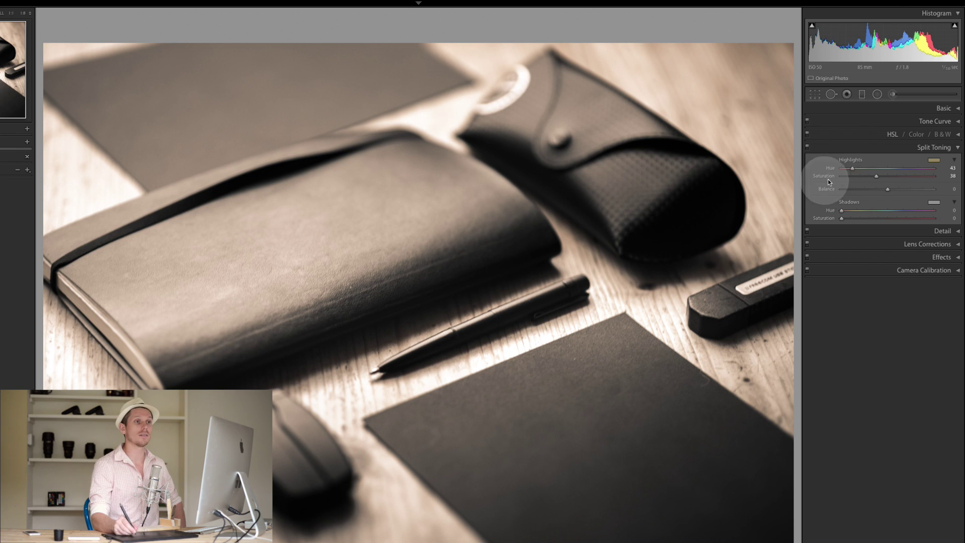
pyautogui.click(849, 169)
pyautogui.moveTo(848, 170); pyautogui.dragTo(836, 168)
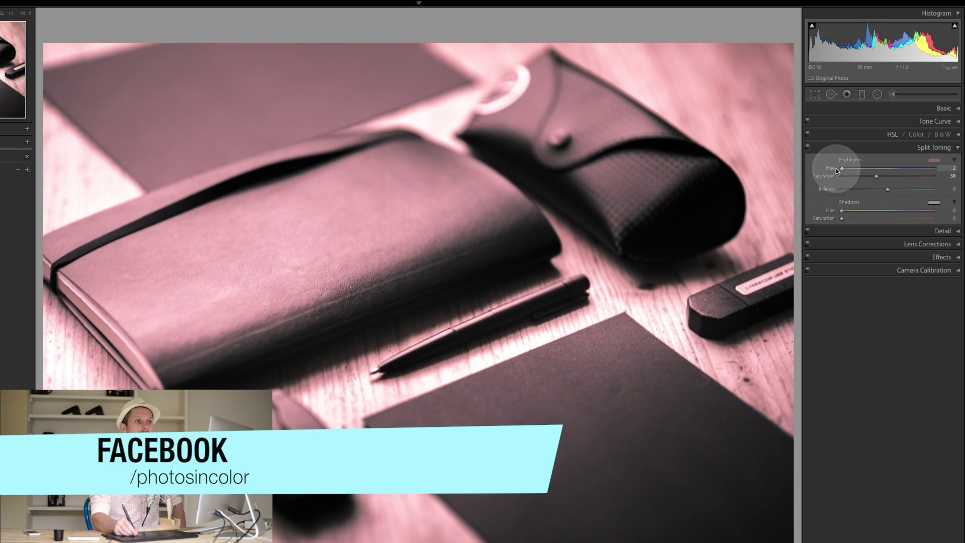
pyautogui.doubleClick(832, 175)
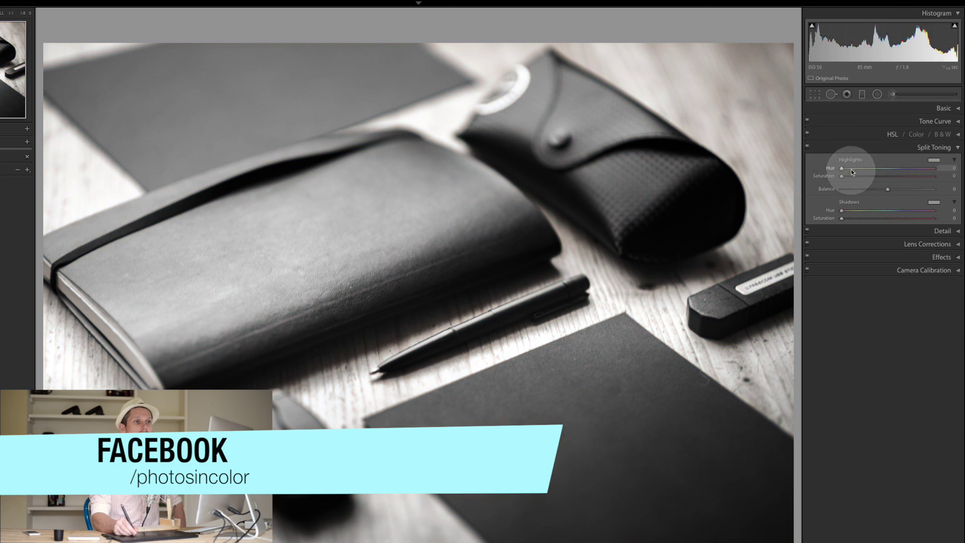
pyautogui.click(851, 168)
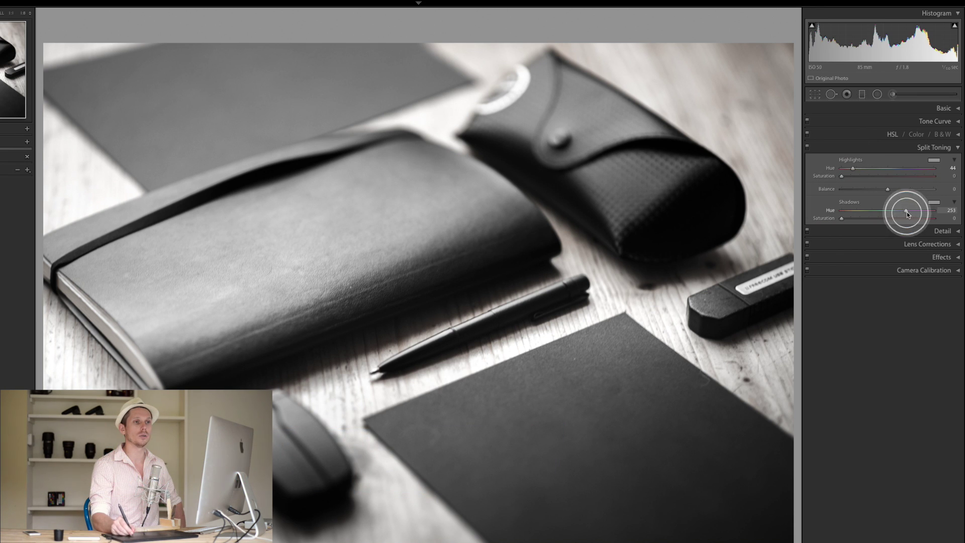
# Step: Set the shadows to hue 248, saturation 28, and raise highlight saturation to 42
pyautogui.moveTo(907, 213); pyautogui.dragTo(904, 210)
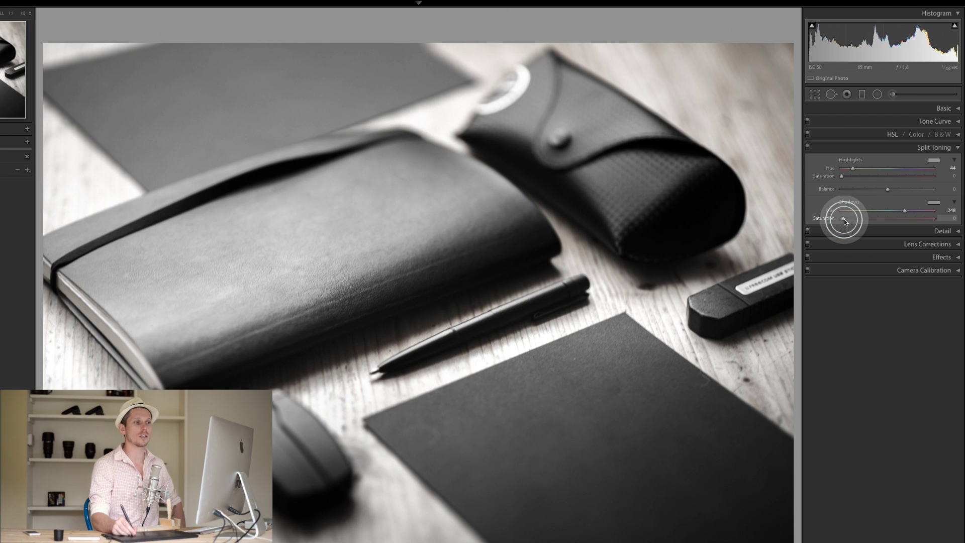
pyautogui.moveTo(843, 219); pyautogui.dragTo(876, 218)
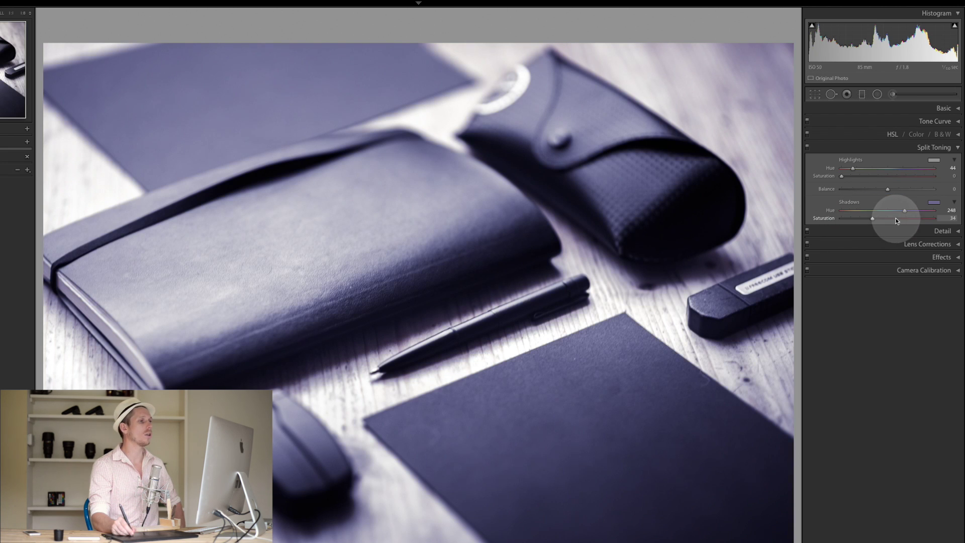
pyautogui.moveTo(914, 219); pyautogui.dragTo(866, 219)
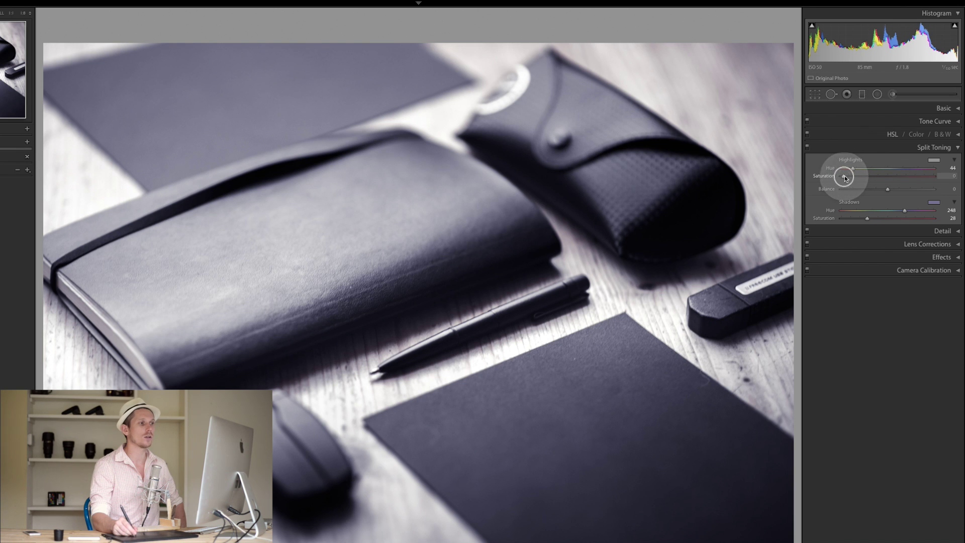
pyautogui.click(878, 175)
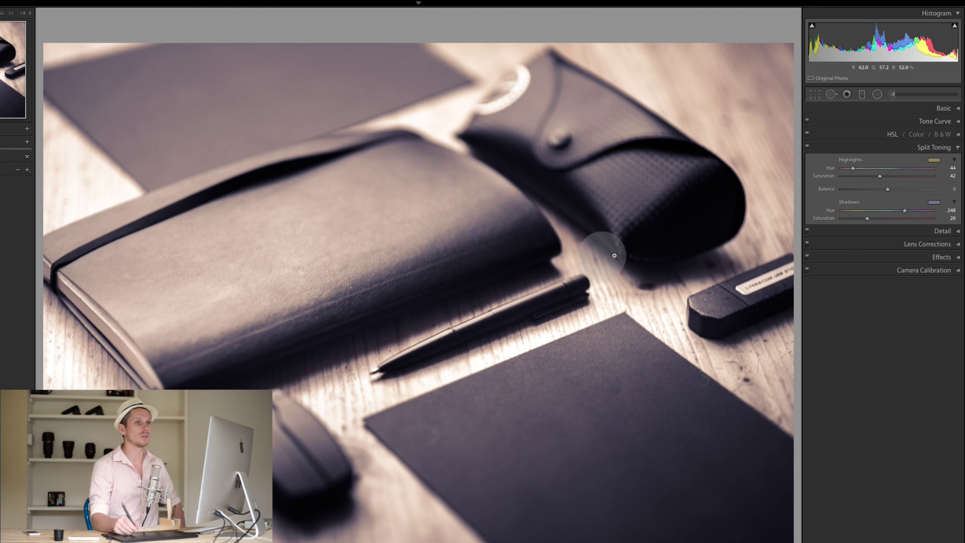
# Step: Strengthen the toning: highlights hue 54, saturation 71; shadows hue 246, saturation 80
pyautogui.click(891, 210)
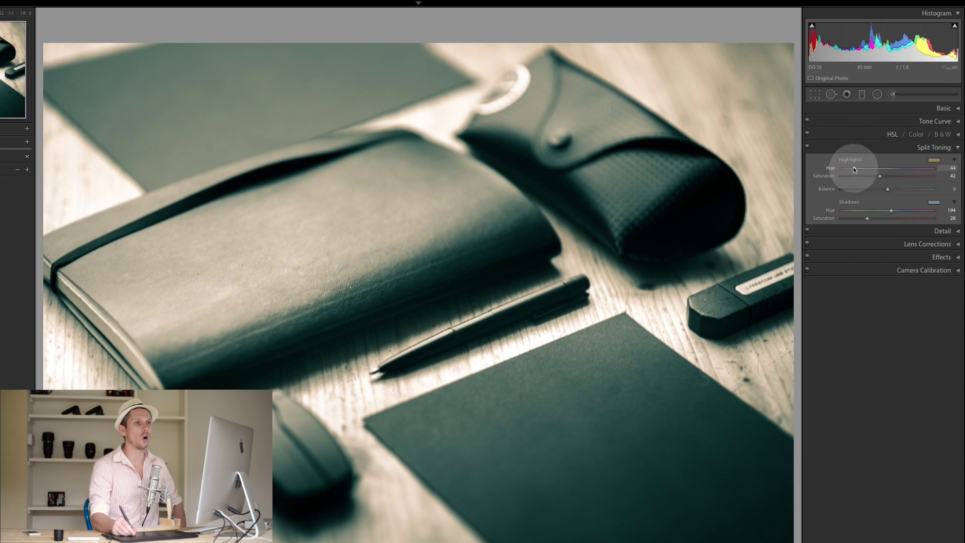
pyautogui.moveTo(853, 168); pyautogui.dragTo(921, 171)
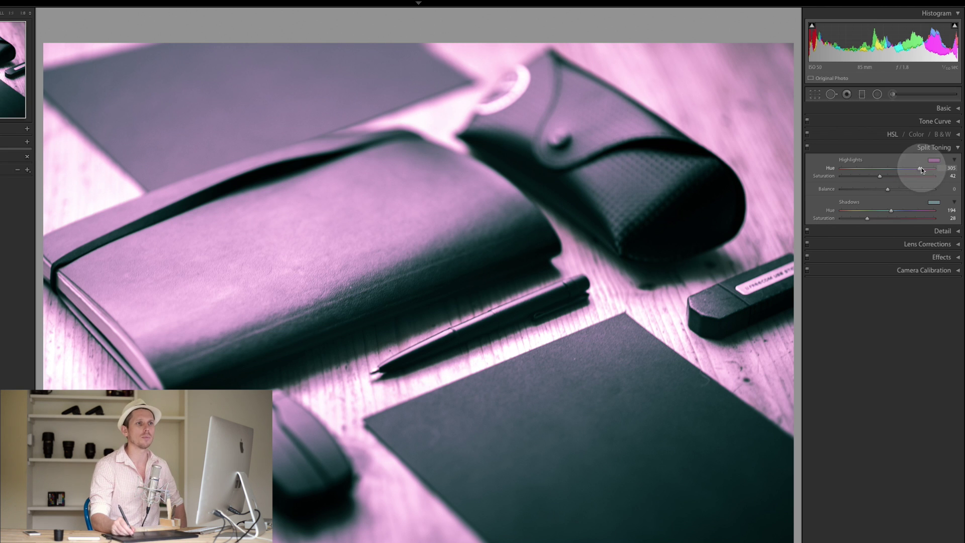
pyautogui.click(883, 172)
pyautogui.moveTo(855, 170); pyautogui.dragTo(853, 169)
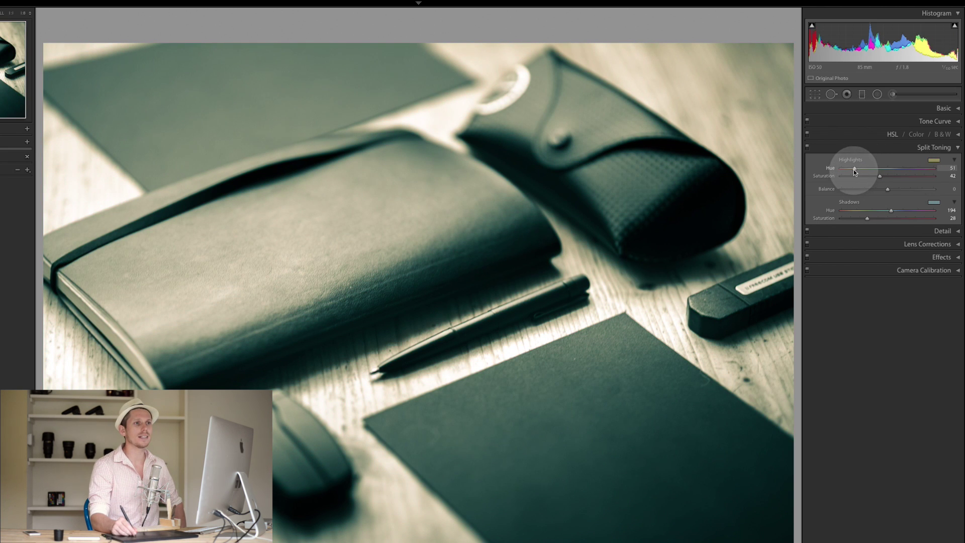
pyautogui.moveTo(893, 209)
pyautogui.mouseDown()
pyautogui.moveTo(910, 210)
pyautogui.moveTo(903, 221)
pyautogui.mouseUp()
pyautogui.moveTo(903, 219); pyautogui.dragTo(916, 219)
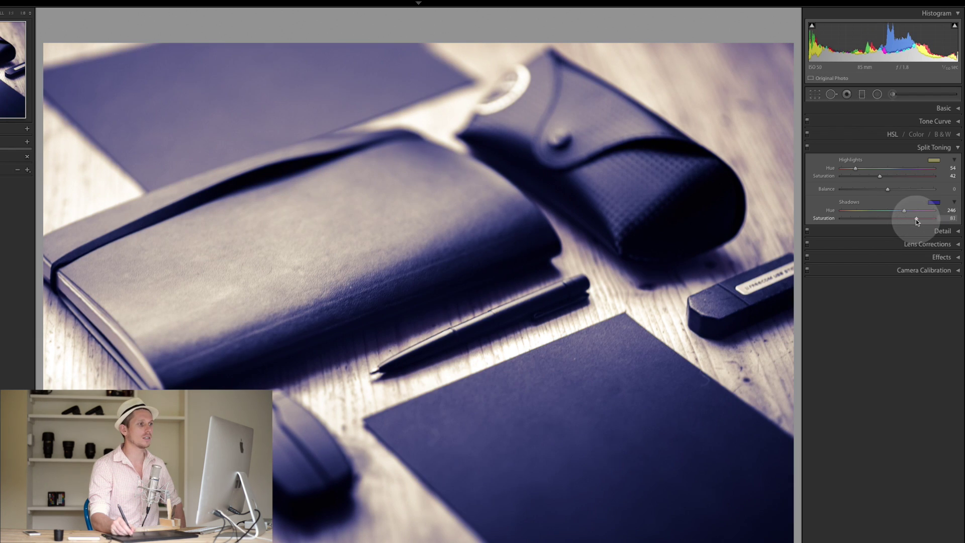
pyautogui.moveTo(883, 176); pyautogui.dragTo(908, 179)
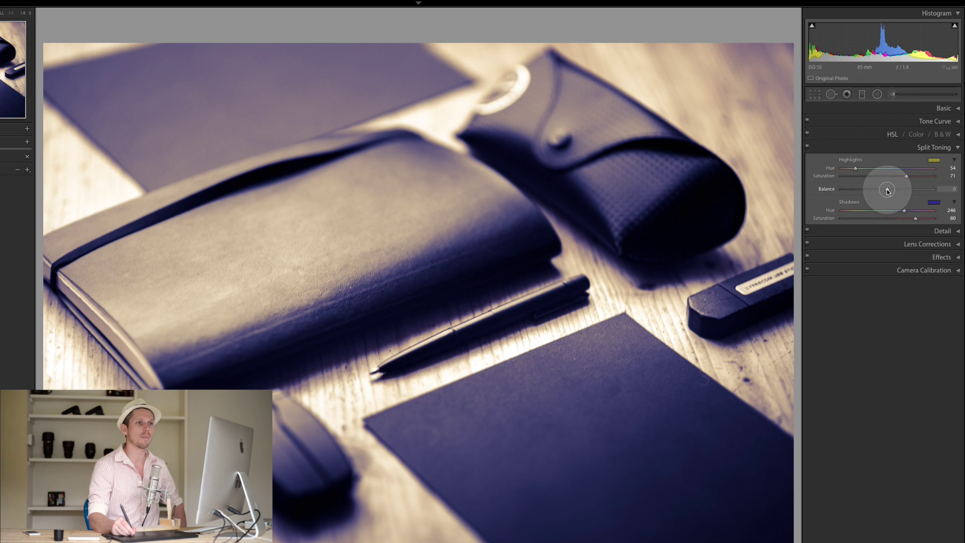
# Step: Swing the toning Balance toward the shadow colour, then toward the highlights
pyautogui.moveTo(888, 190); pyautogui.dragTo(866, 193)
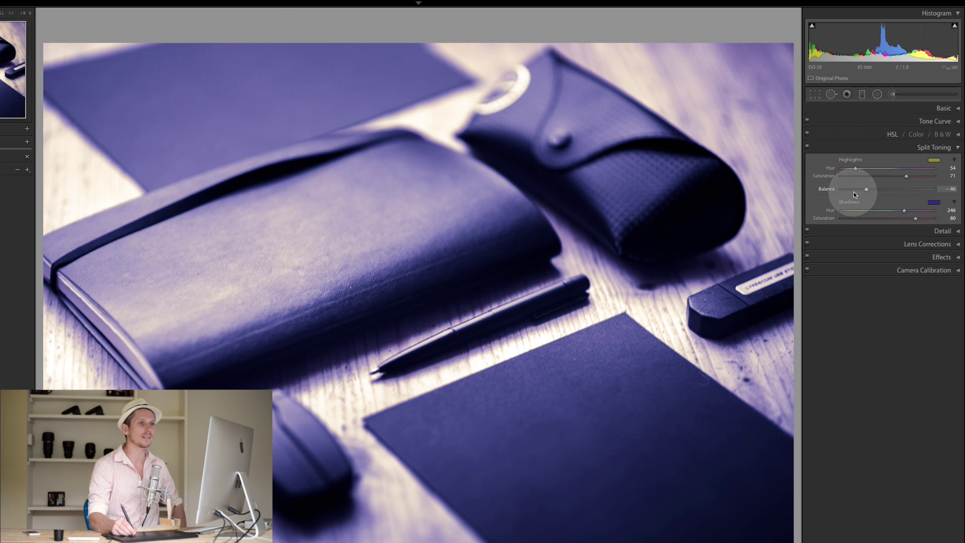
pyautogui.moveTo(875, 191); pyautogui.dragTo(885, 195)
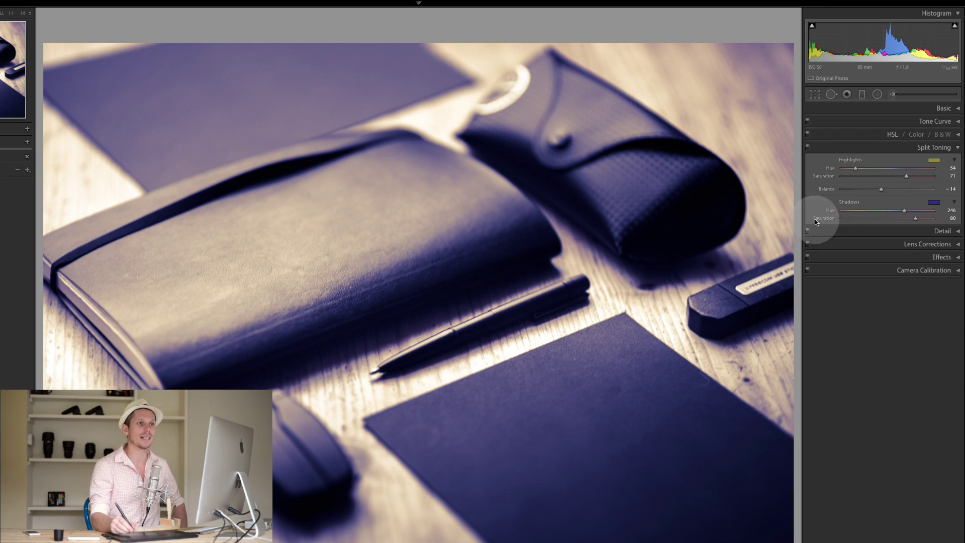
pyautogui.click(881, 191)
pyautogui.moveTo(882, 191)
pyautogui.mouseDown()
pyautogui.moveTo(851, 190)
pyautogui.moveTo(914, 190)
pyautogui.moveTo(887, 190)
pyautogui.mouseUp()
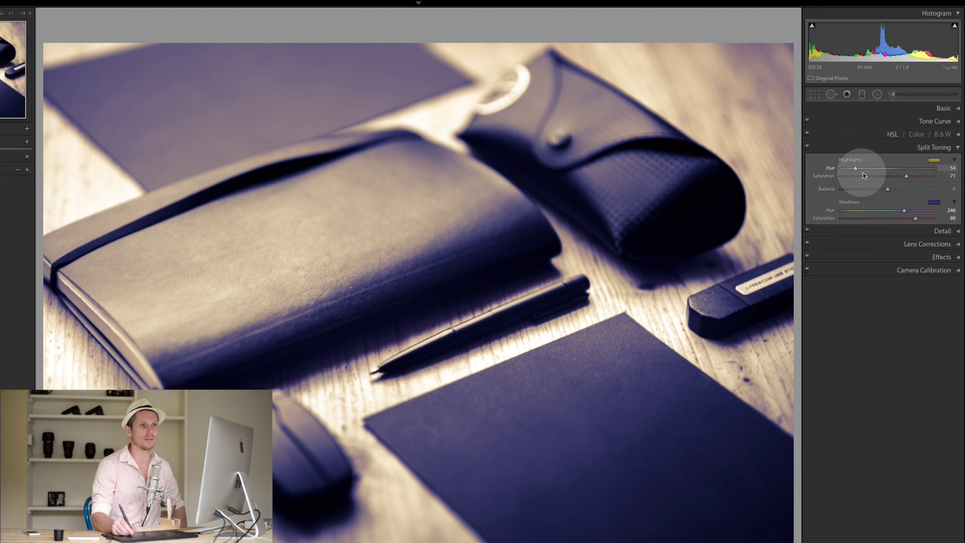
# Step: Drag both highlight and shadow saturation to 0, then fit and advance to the portrait
pyautogui.moveTo(906, 177); pyautogui.dragTo(820, 180)
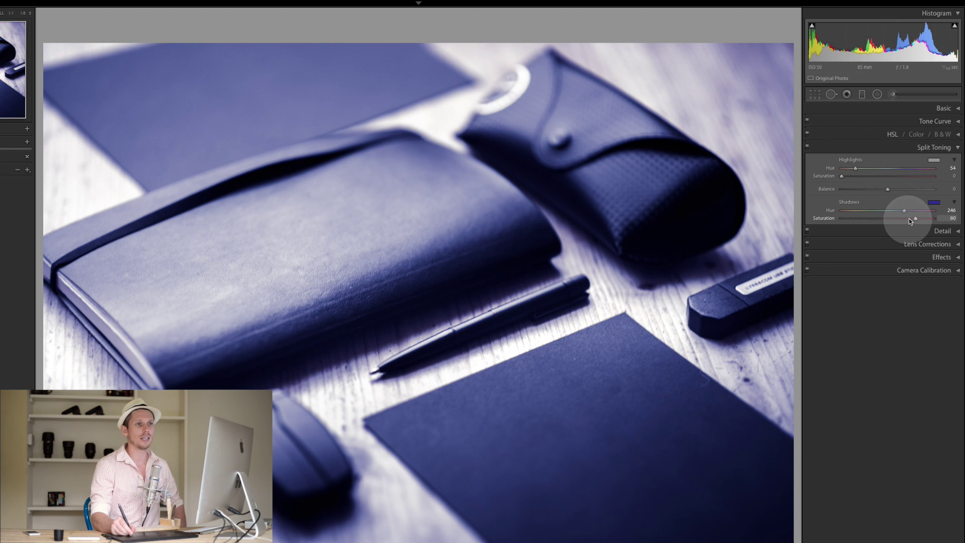
pyautogui.moveTo(915, 218); pyautogui.dragTo(819, 218)
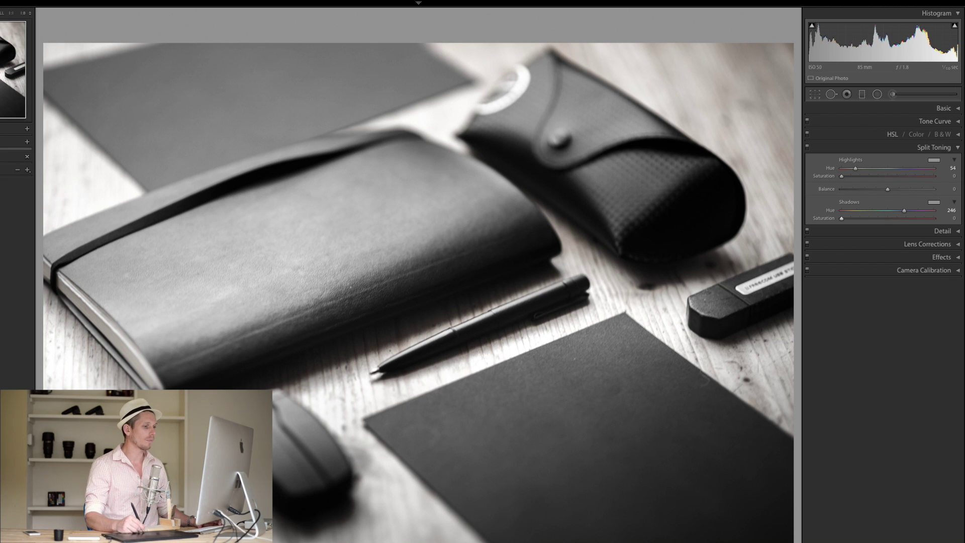
pyautogui.press('z')
pyautogui.press('Right')
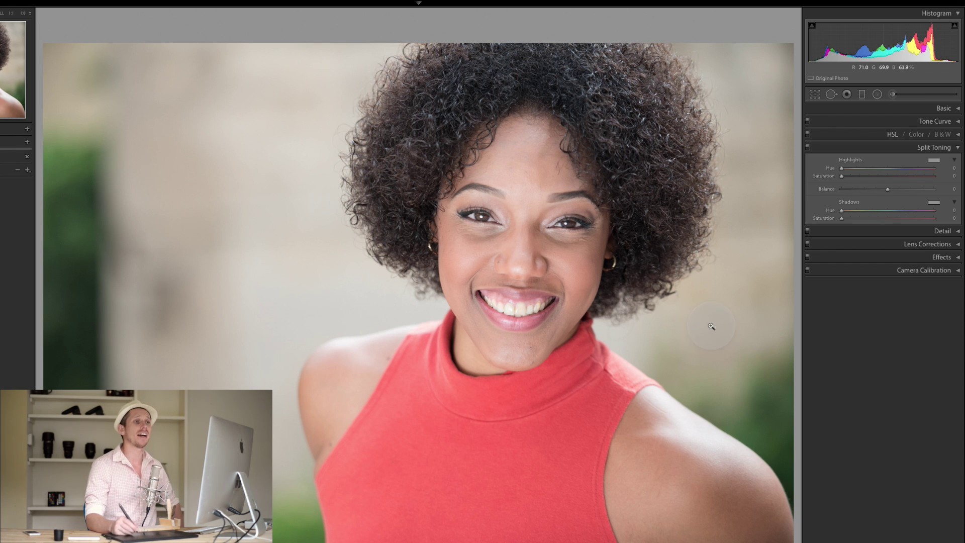
# Step: Tone the portrait: highlights hue 52, saturation 22; shadows hue 235, saturation 36
pyautogui.click(855, 169)
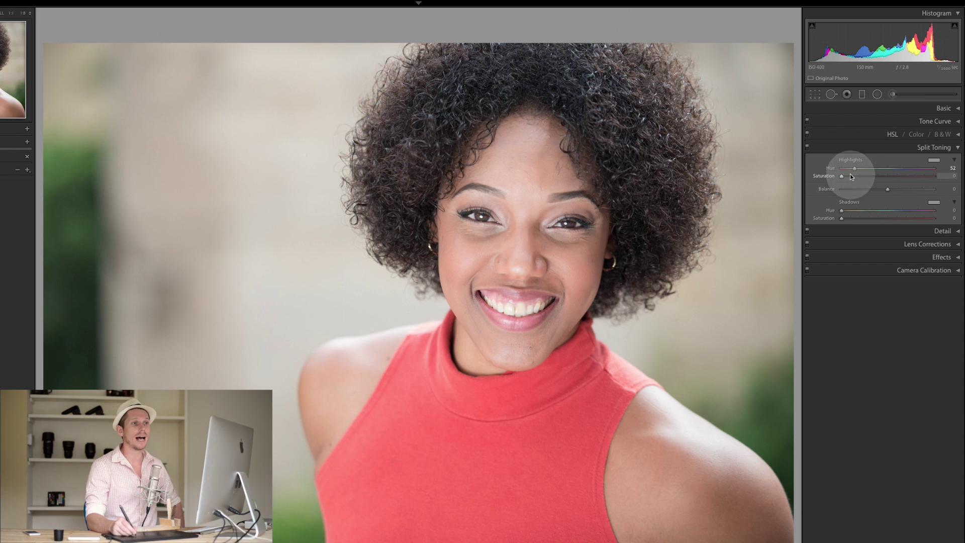
pyautogui.moveTo(844, 177); pyautogui.dragTo(862, 178)
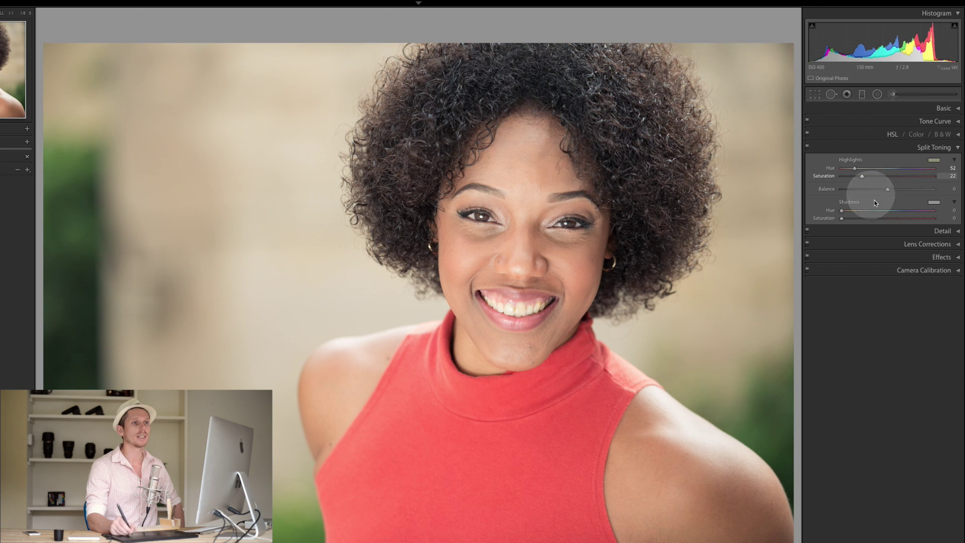
pyautogui.moveTo(905, 210); pyautogui.dragTo(901, 210)
pyautogui.click(836, 219)
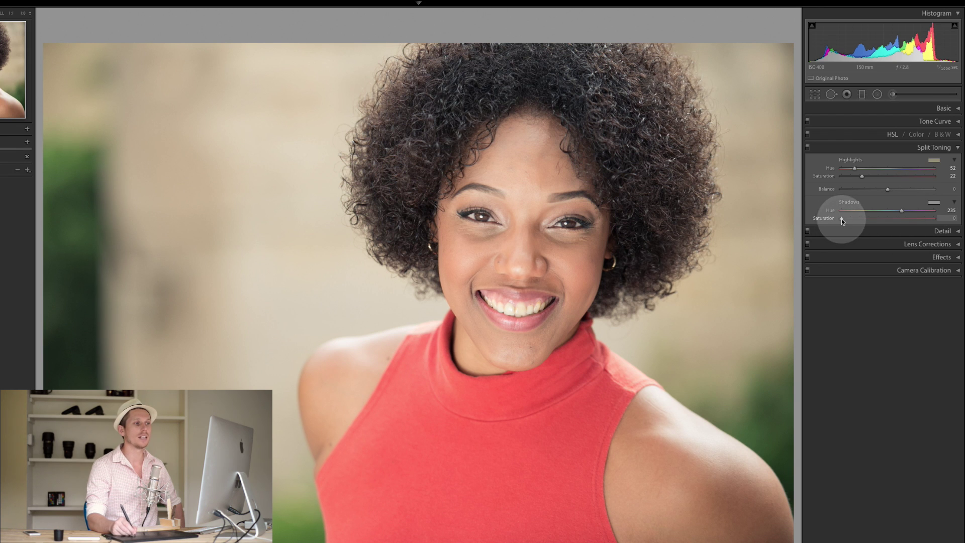
pyautogui.moveTo(842, 220); pyautogui.dragTo(871, 216)
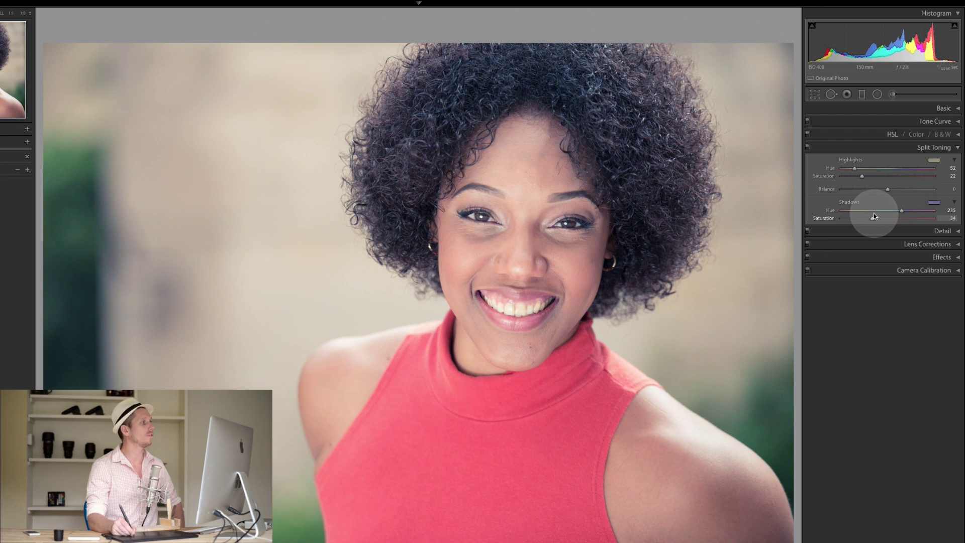
pyautogui.moveTo(876, 215); pyautogui.dragTo(875, 217)
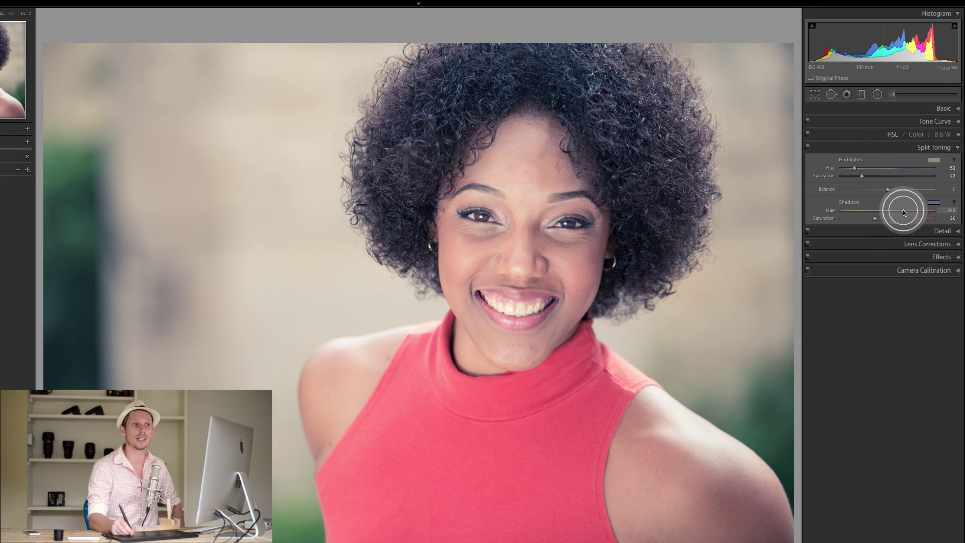
# Step: Shift shadows to hue 260, saturation 26 and highlights to hue 250, saturation 18
pyautogui.moveTo(902, 211); pyautogui.dragTo(865, 219)
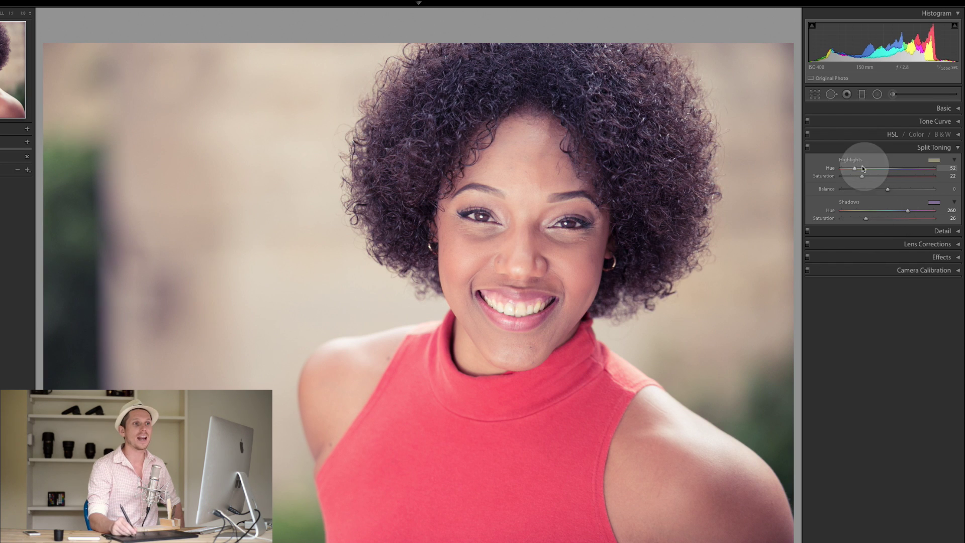
pyautogui.moveTo(855, 171)
pyautogui.mouseDown()
pyautogui.moveTo(917, 172)
pyautogui.moveTo(849, 178)
pyautogui.moveTo(857, 177)
pyautogui.mouseUp()
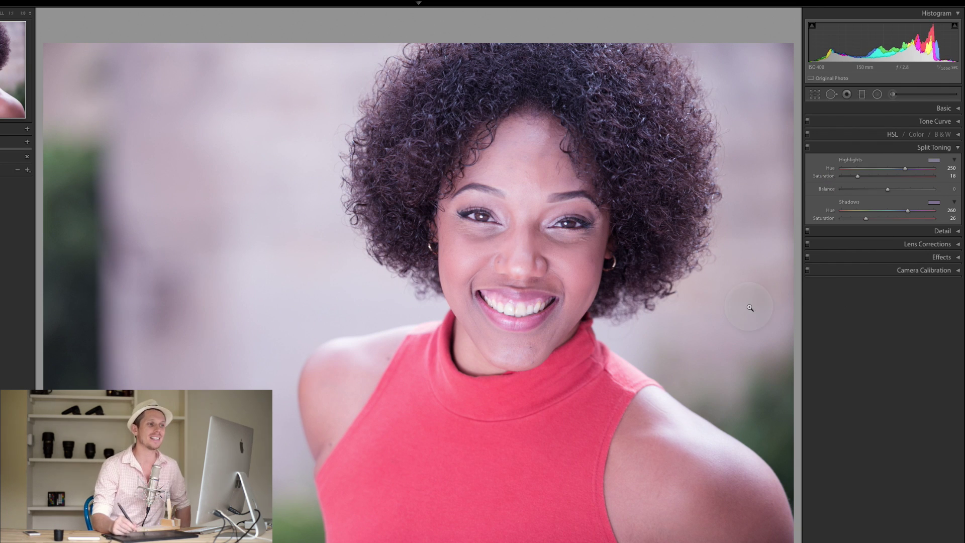